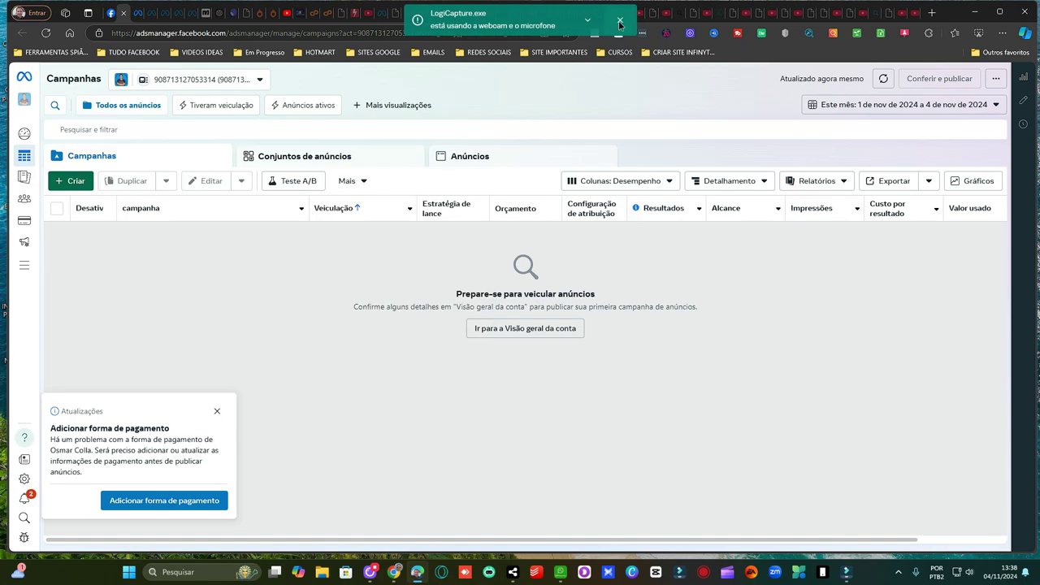
- Create a new campaign with the Vendas objective using the manual sales campaign setup (Campanha de vendas manual)
{"action": "left_click", "coordinate": [620, 21]}
{"action": "left_click", "coordinate": [78, 182]}
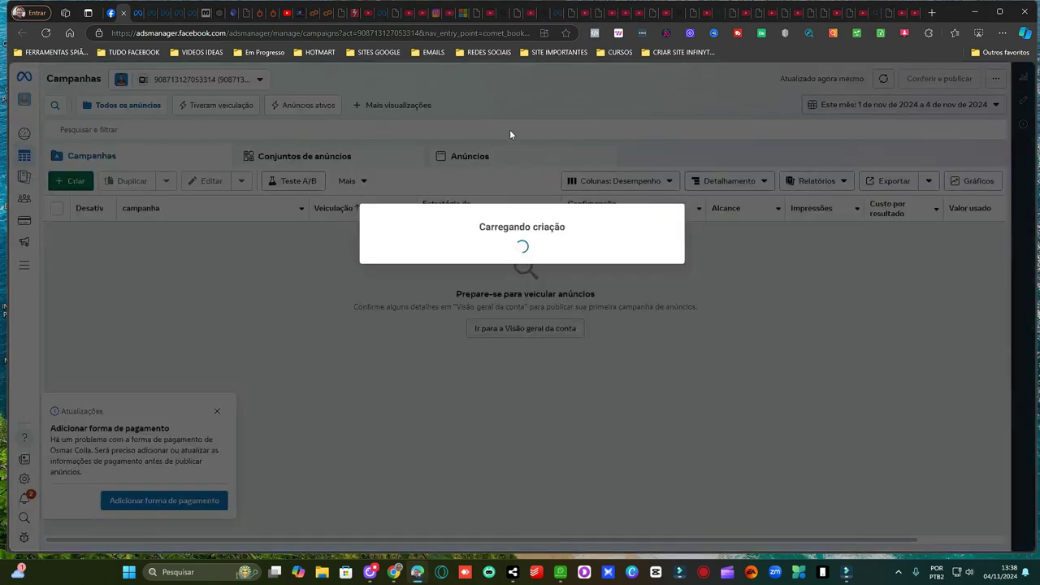
{"action": "left_click", "coordinate": [423, 390]}
{"action": "left_click", "coordinate": [650, 500]}
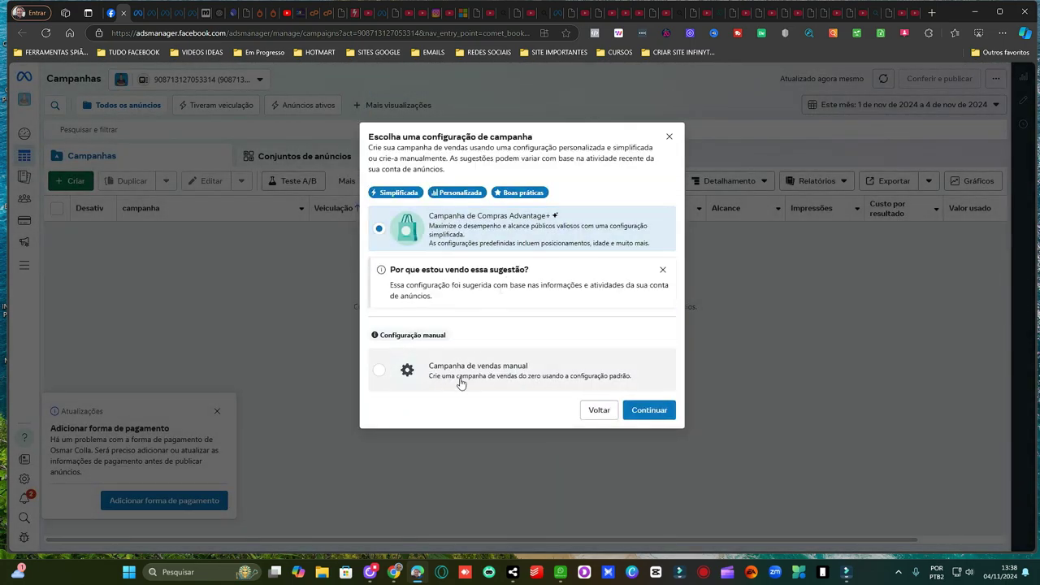
{"action": "left_click", "coordinate": [484, 376]}
{"action": "left_click", "coordinate": [647, 410]}
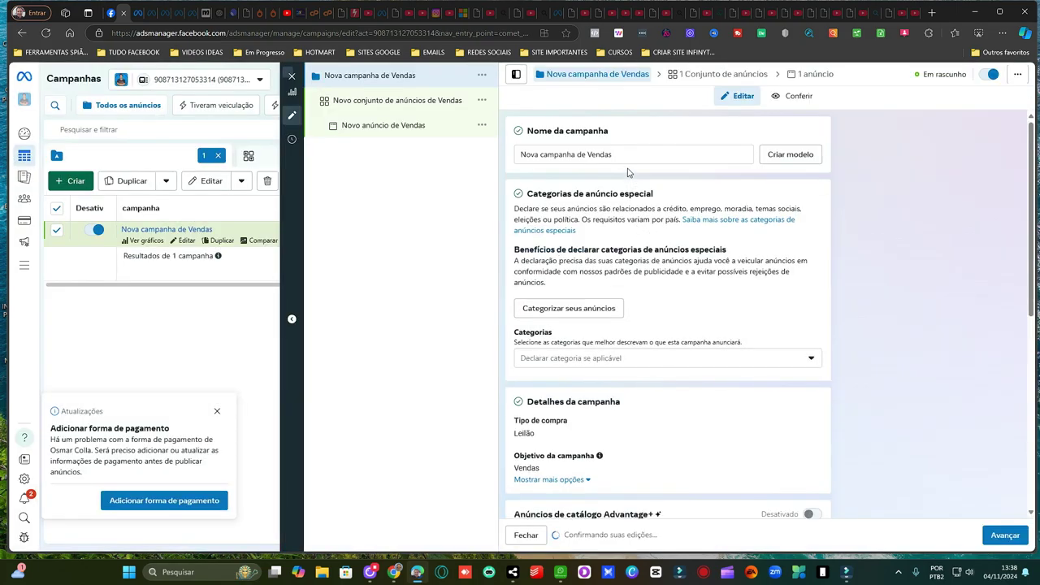
- Rename the campaign as "[ nome ]"
{"action": "left_click_drag", "start_coordinate": [625, 154], "coordinate": [500, 154]}
{"action": "key", "text": "BackSpace"}
{"action": "type", "text": "[ nome"}
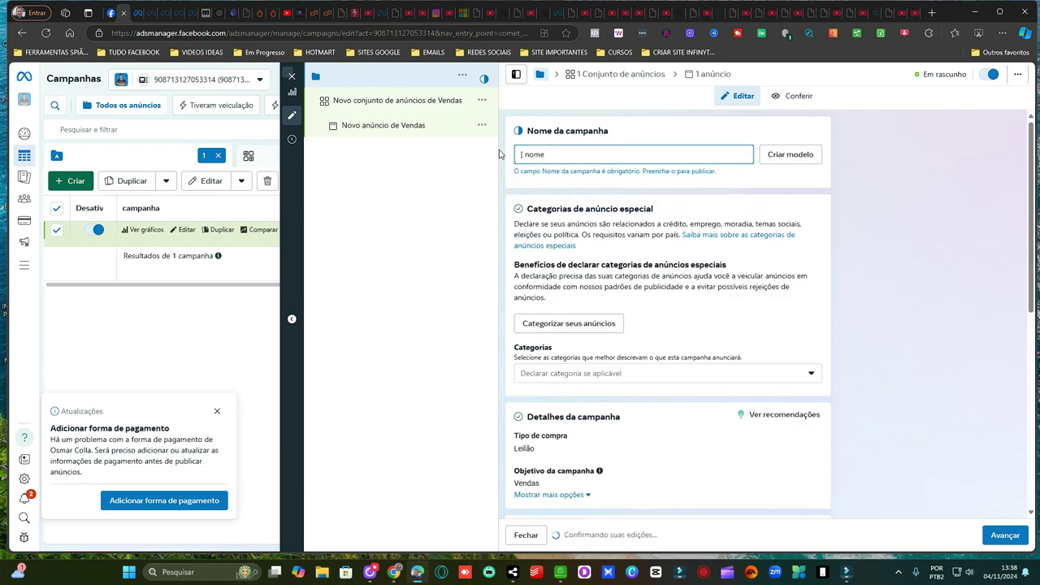
{"action": "type", "text": " ]"}
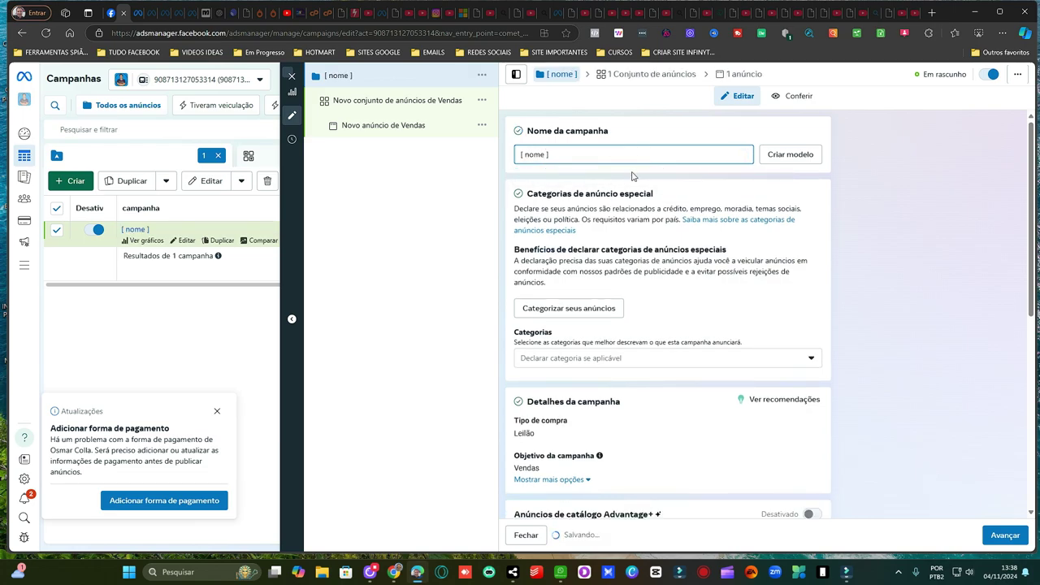
- Open the campaign's ad set and rename it as "[ publico ]"
{"action": "scroll", "coordinate": [668, 211], "scroll_direction": "down", "scroll_amount": 5}
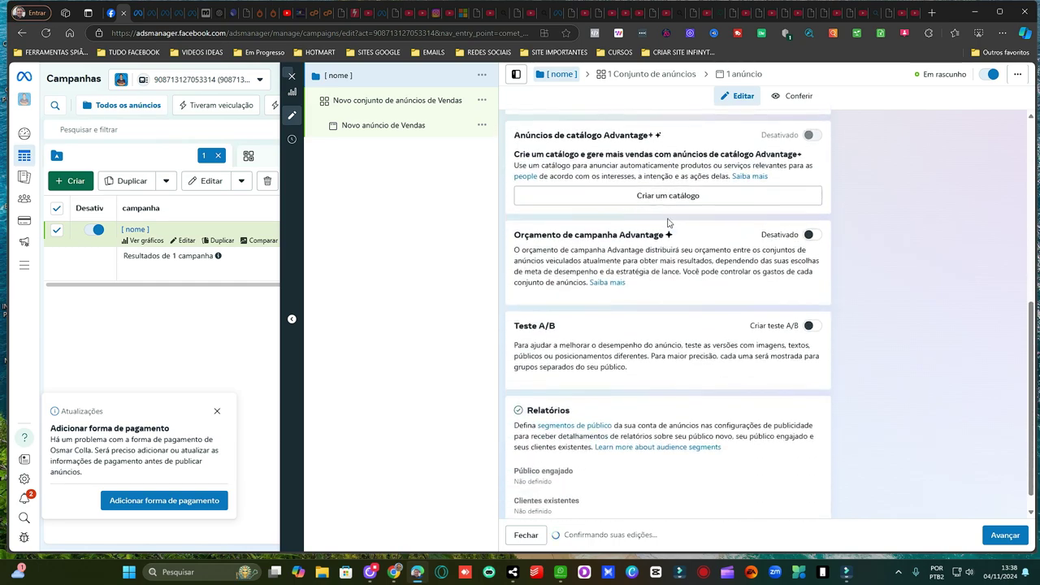
{"action": "scroll", "coordinate": [682, 326], "scroll_direction": "down", "scroll_amount": 1}
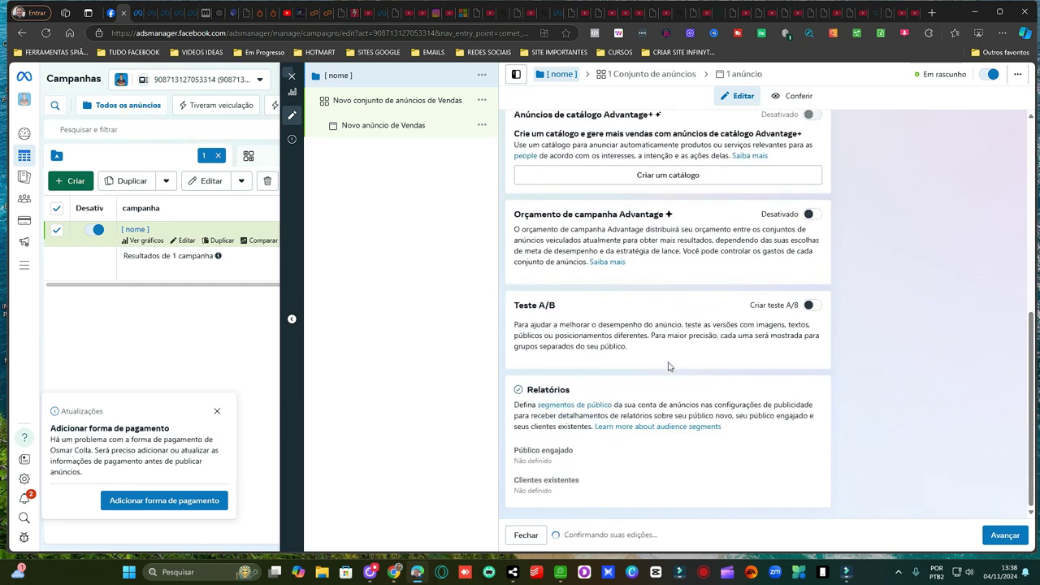
{"action": "scroll", "coordinate": [712, 306], "scroll_direction": "up", "scroll_amount": 2}
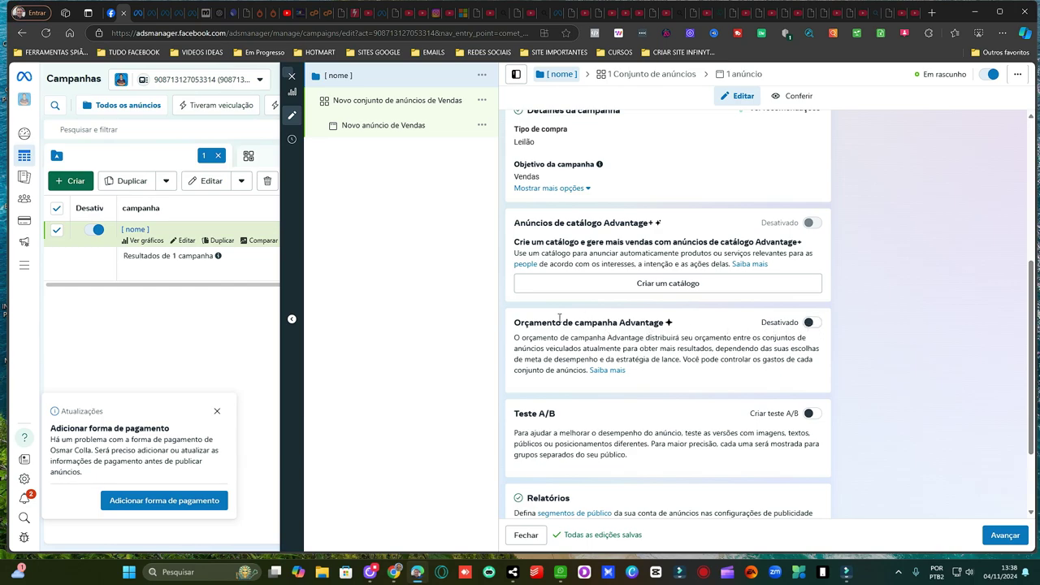
{"action": "scroll", "coordinate": [666, 256], "scroll_direction": "up", "scroll_amount": 2}
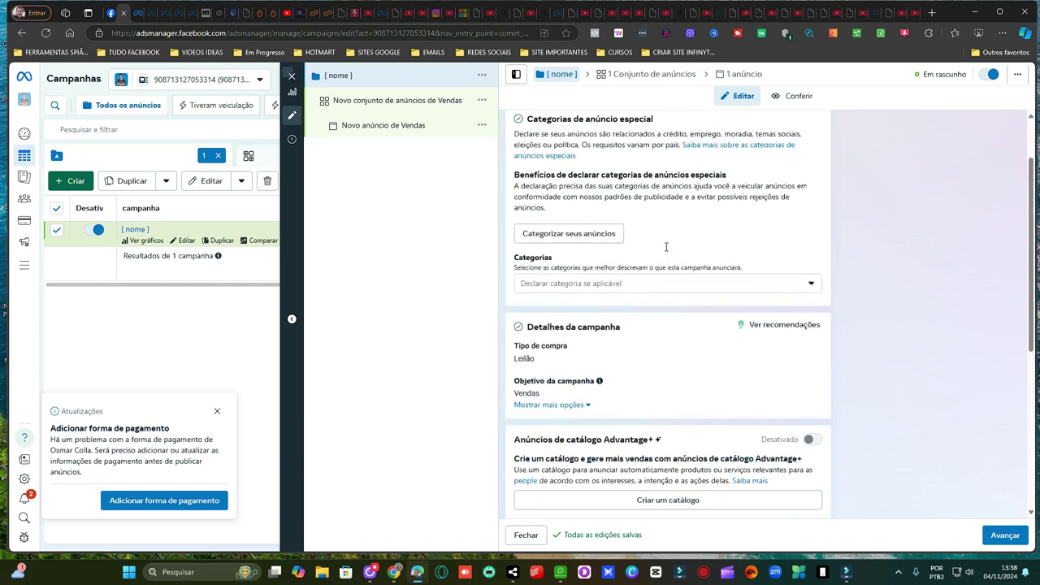
{"action": "scroll", "coordinate": [665, 251], "scroll_direction": "up", "scroll_amount": 3}
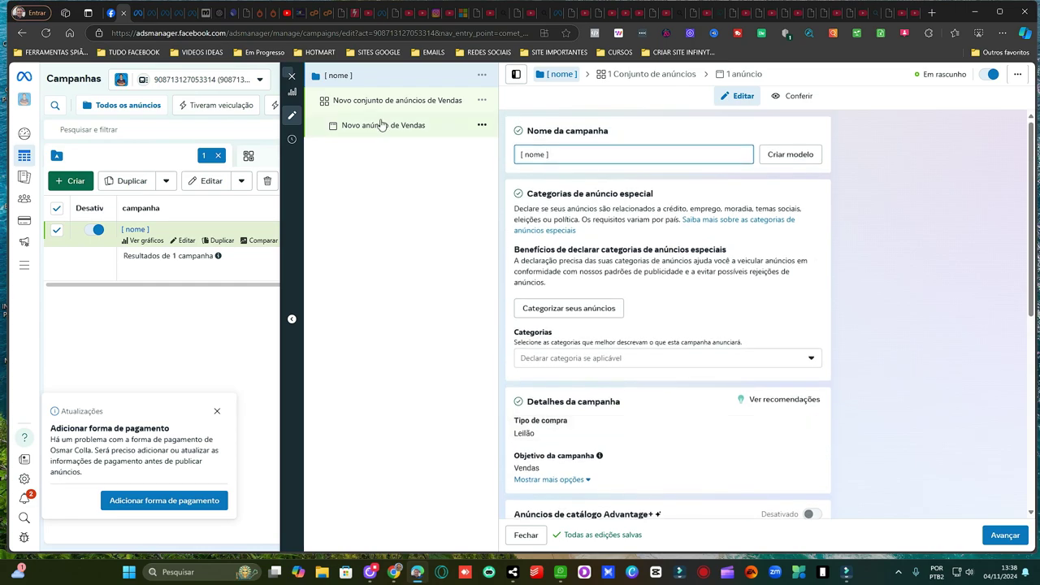
{"action": "left_click", "coordinate": [385, 104]}
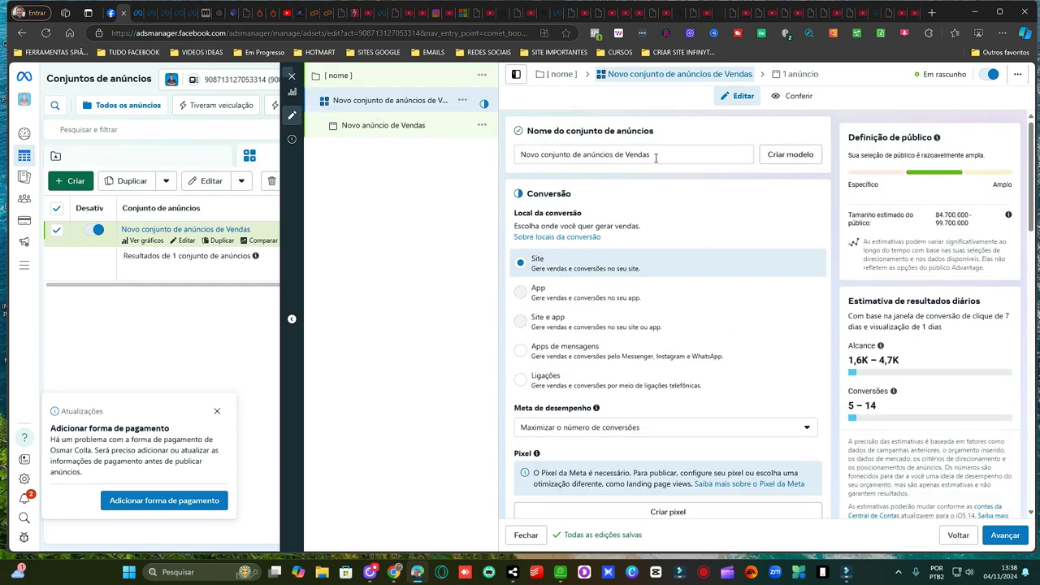
{"action": "left_click_drag", "start_coordinate": [656, 158], "coordinate": [505, 160]}
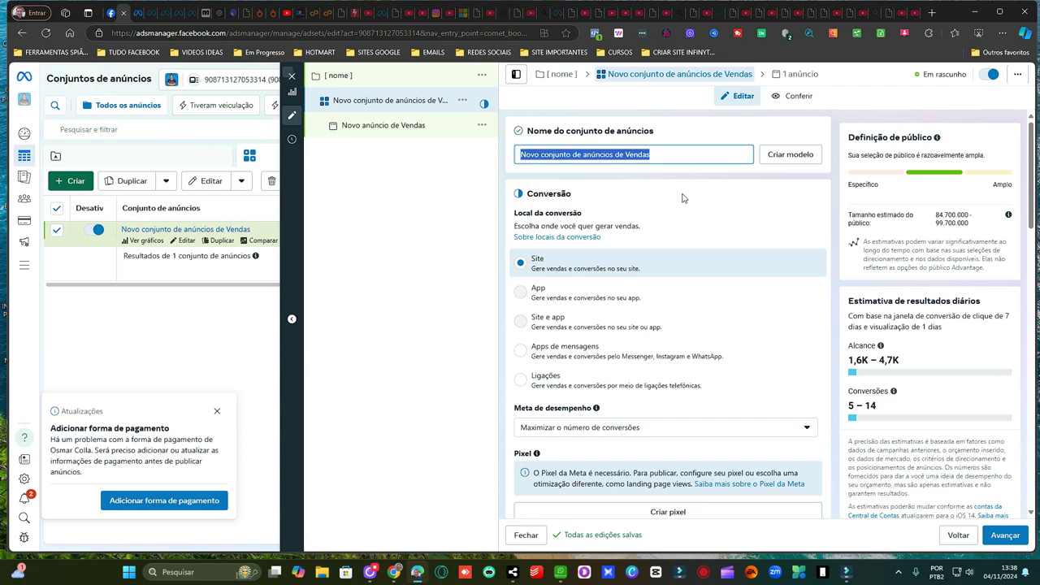
{"action": "key", "text": "BackSpace"}
{"action": "type", "text": "[ publico"}
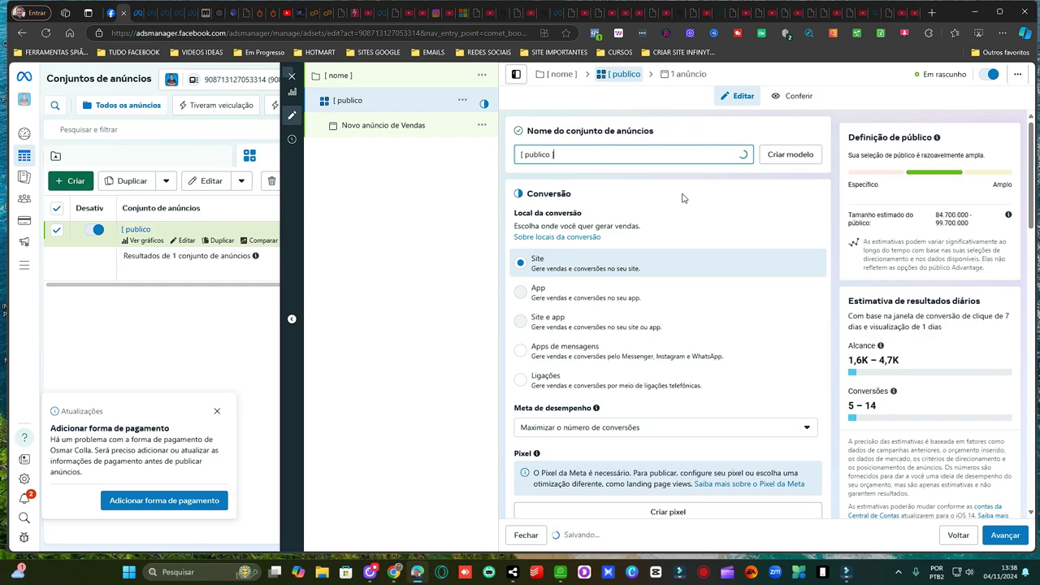
{"action": "type", "text": " ]"}
- Review the ad set's conversion, dynamic creative, budget and schedule, audience controls, Advantage+ audience and placement settings
{"action": "scroll", "coordinate": [713, 201], "scroll_direction": "down", "scroll_amount": 1}
{"action": "scroll", "coordinate": [714, 202], "scroll_direction": "down", "scroll_amount": 2}
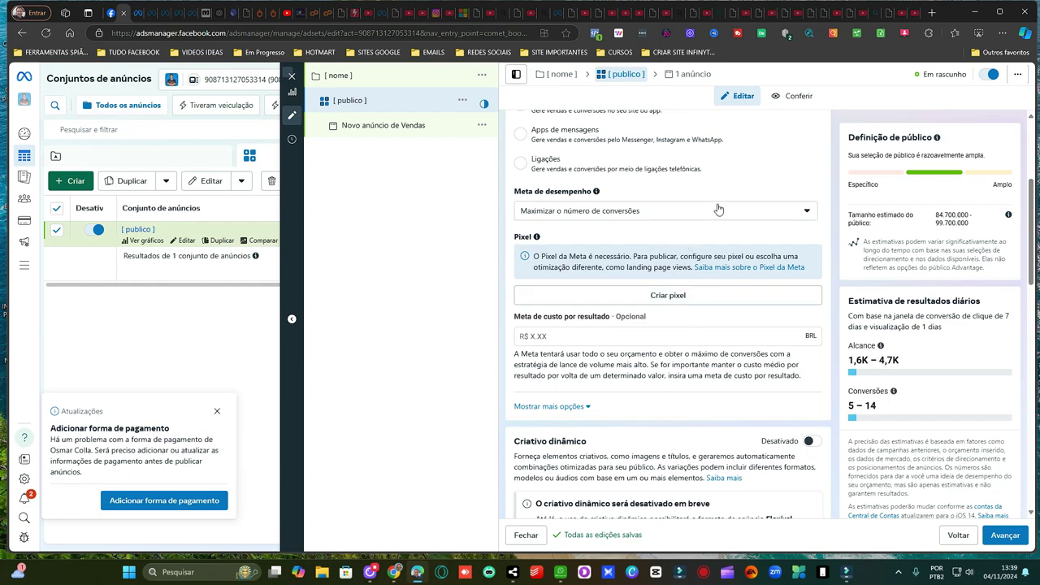
{"action": "scroll", "coordinate": [718, 210], "scroll_direction": "down", "scroll_amount": 1}
{"action": "scroll", "coordinate": [666, 241], "scroll_direction": "down", "scroll_amount": 1}
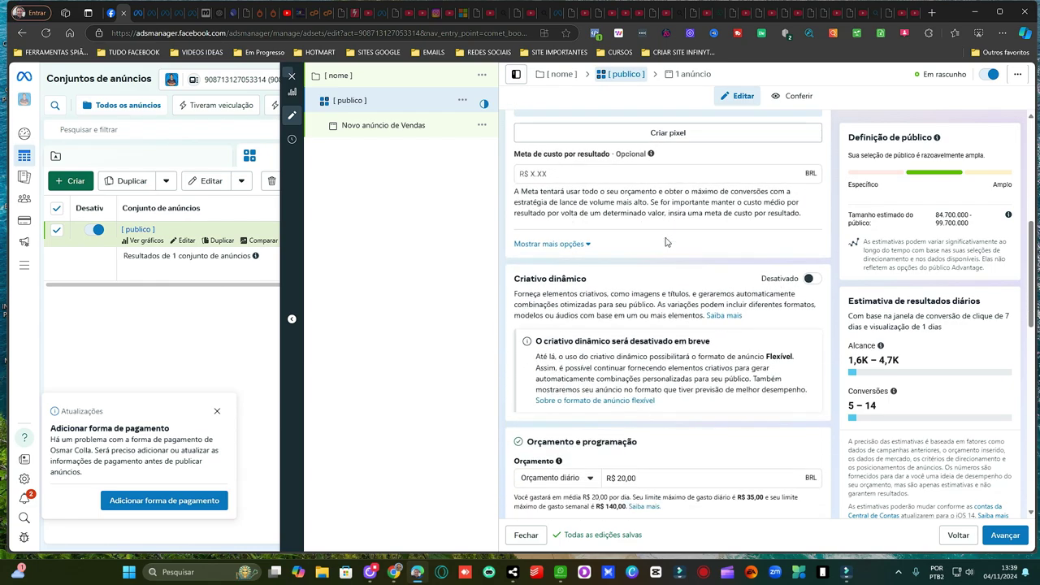
{"action": "scroll", "coordinate": [667, 240], "scroll_direction": "down", "scroll_amount": 1}
{"action": "scroll", "coordinate": [668, 243], "scroll_direction": "down", "scroll_amount": 2}
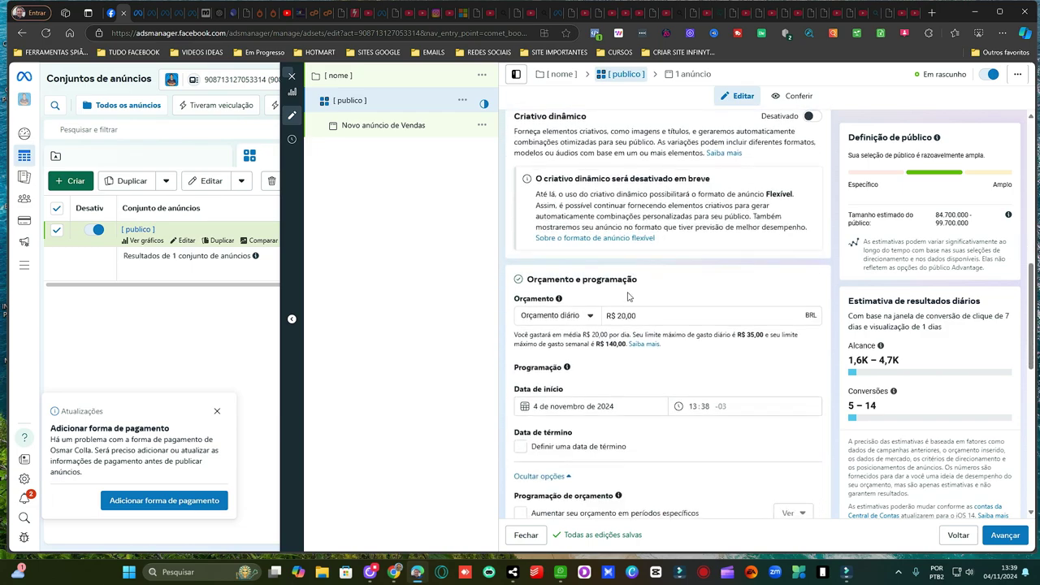
{"action": "scroll", "coordinate": [692, 255], "scroll_direction": "down", "scroll_amount": 2}
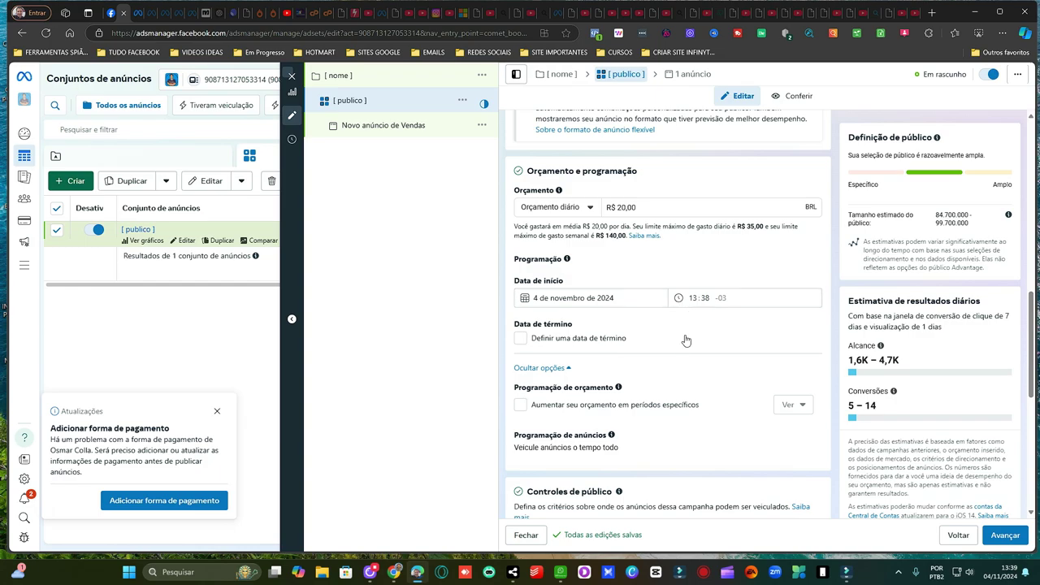
{"action": "scroll", "coordinate": [685, 339], "scroll_direction": "down", "scroll_amount": 1}
{"action": "scroll", "coordinate": [687, 332], "scroll_direction": "down", "scroll_amount": 3}
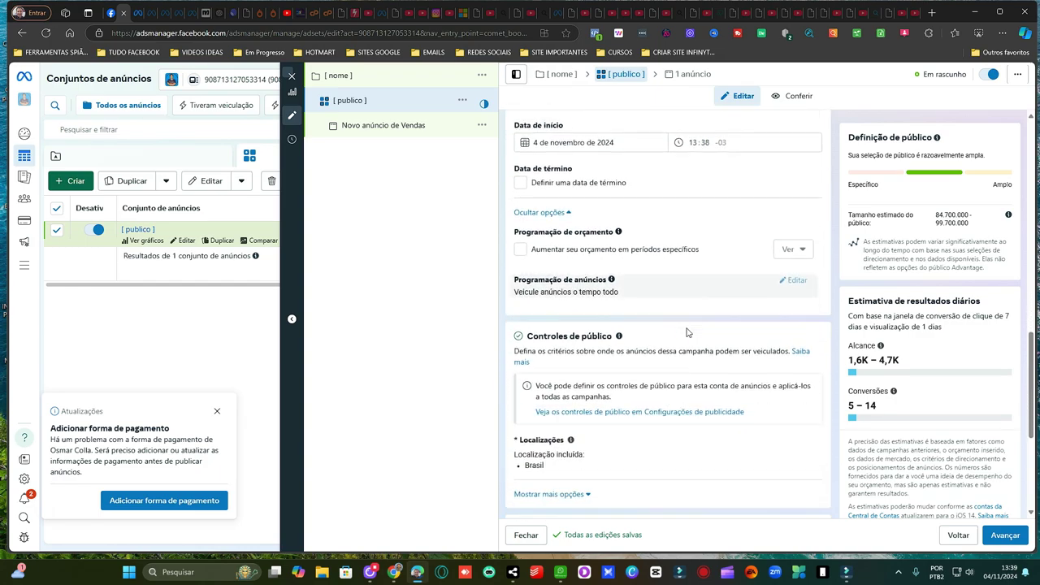
{"action": "scroll", "coordinate": [687, 329], "scroll_direction": "down", "scroll_amount": 1}
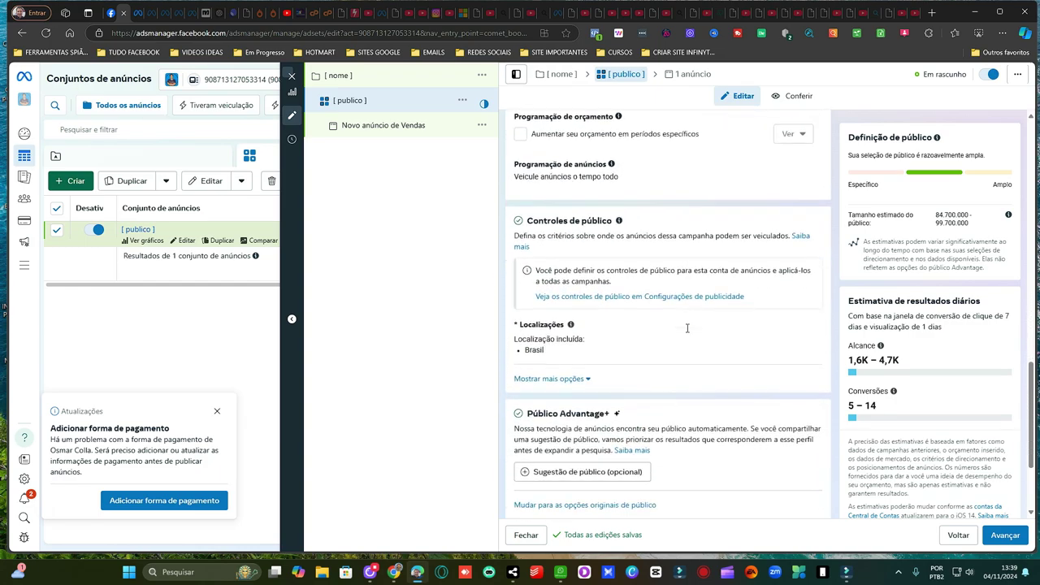
{"action": "scroll", "coordinate": [686, 332], "scroll_direction": "down", "scroll_amount": 2}
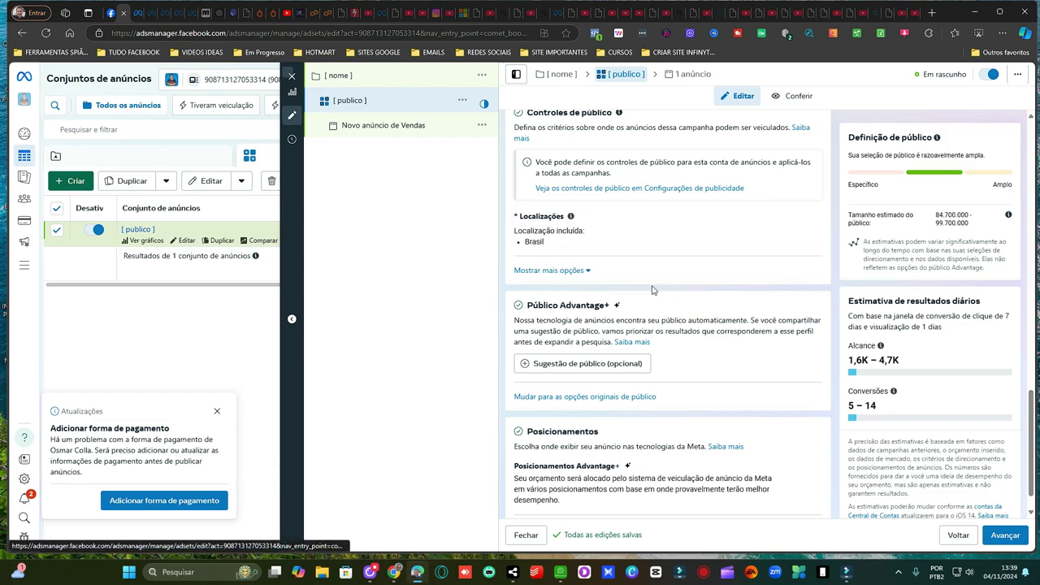
- Show the additional options of the audience controls and the placements, and look through them
{"action": "left_click", "coordinate": [585, 271]}
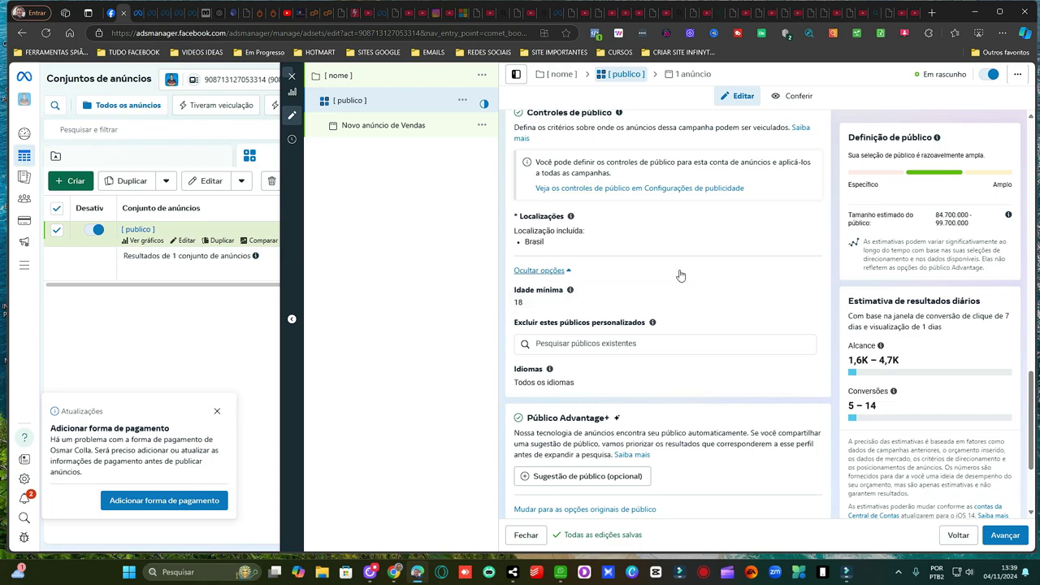
{"action": "scroll", "coordinate": [681, 277], "scroll_direction": "down", "scroll_amount": 1}
{"action": "scroll", "coordinate": [661, 244], "scroll_direction": "down", "scroll_amount": 1}
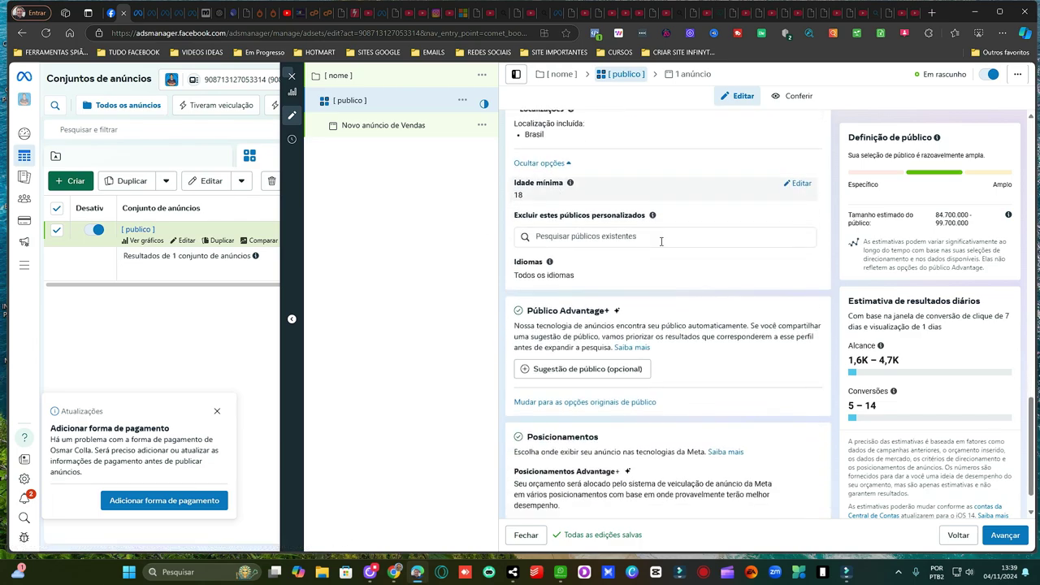
{"action": "scroll", "coordinate": [648, 258], "scroll_direction": "down", "scroll_amount": 1}
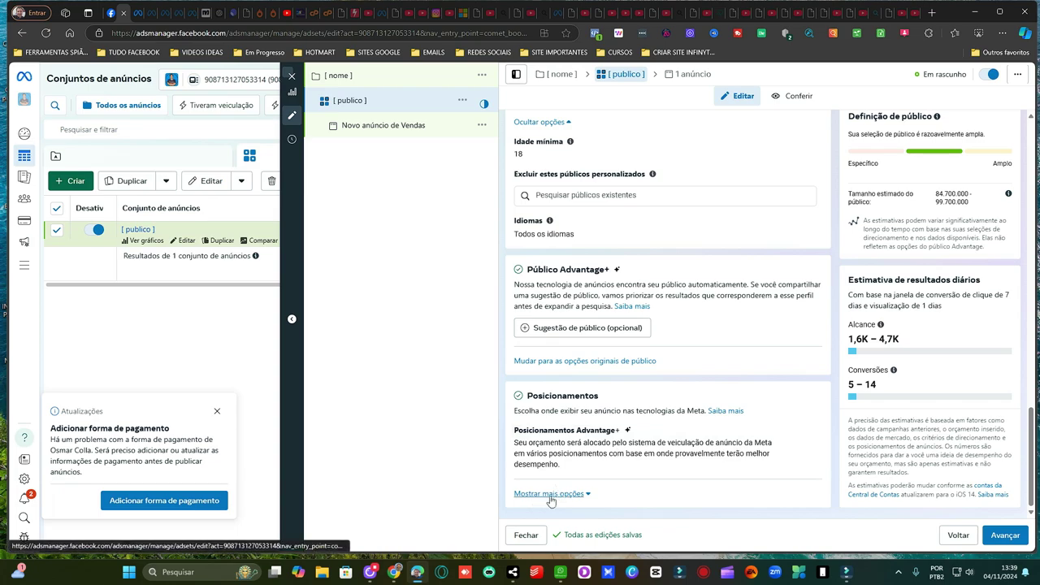
{"action": "left_click", "coordinate": [586, 494]}
{"action": "scroll", "coordinate": [669, 324], "scroll_direction": "down", "scroll_amount": 2}
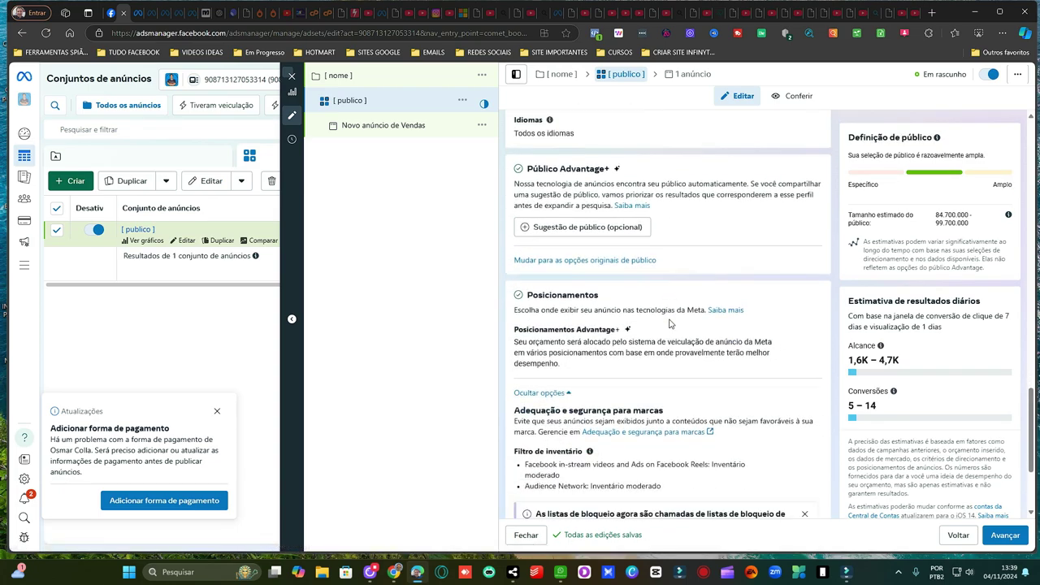
- Look back over the ad set's placements, budget and schedule, audience controls, dynamic creative and pixel sections
{"action": "scroll", "coordinate": [670, 324], "scroll_direction": "up", "scroll_amount": 10}
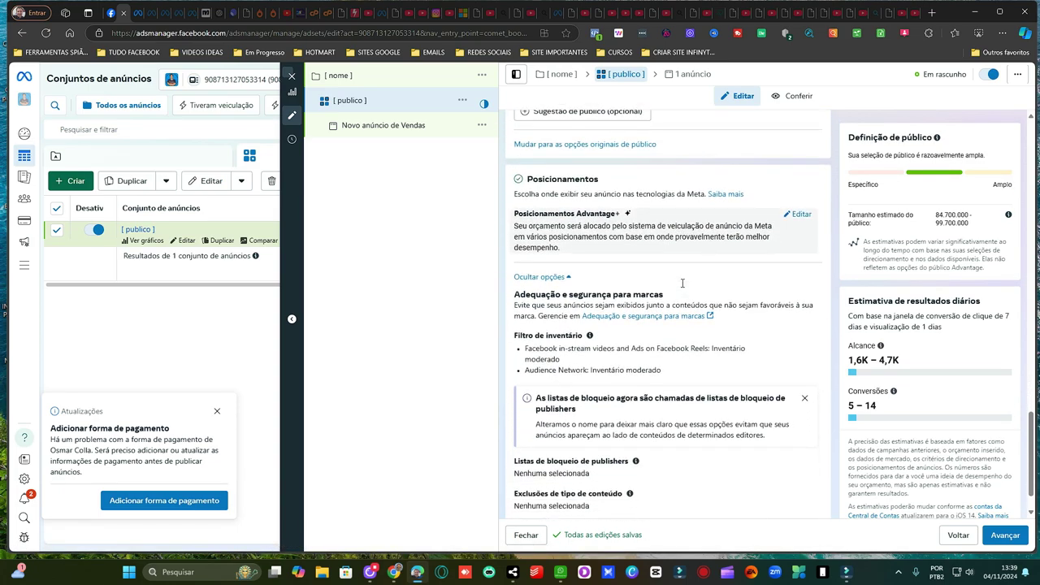
{"action": "scroll", "coordinate": [669, 261], "scroll_direction": "down", "scroll_amount": 3}
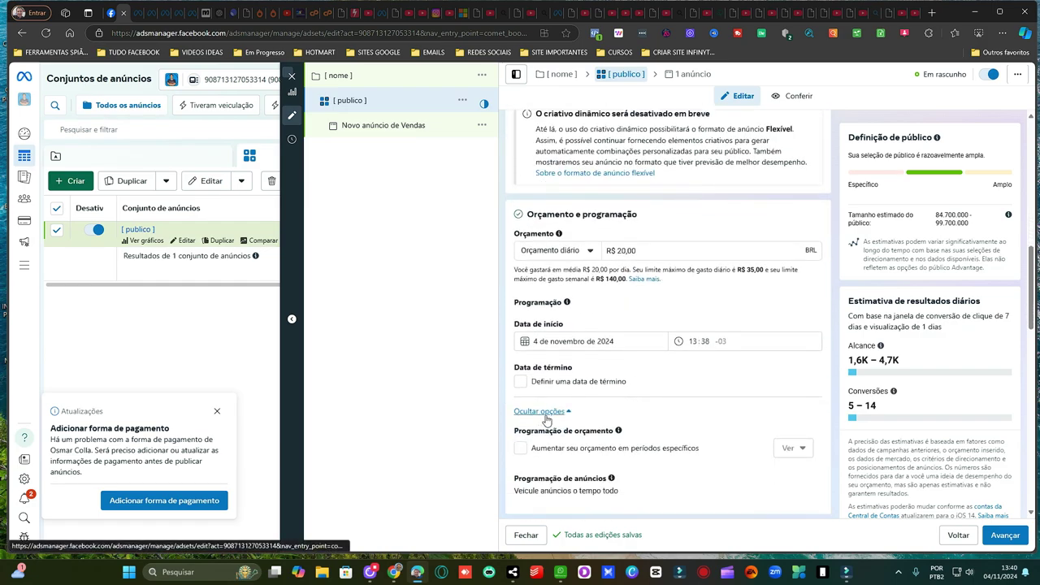
{"action": "scroll", "coordinate": [651, 395], "scroll_direction": "down", "scroll_amount": 1}
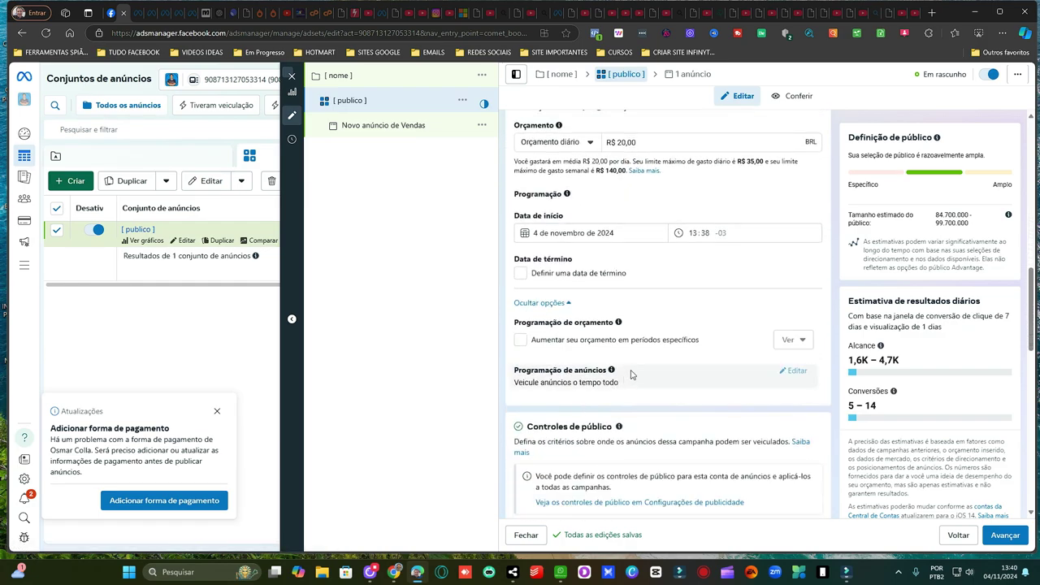
{"action": "scroll", "coordinate": [629, 372], "scroll_direction": "down", "scroll_amount": 3}
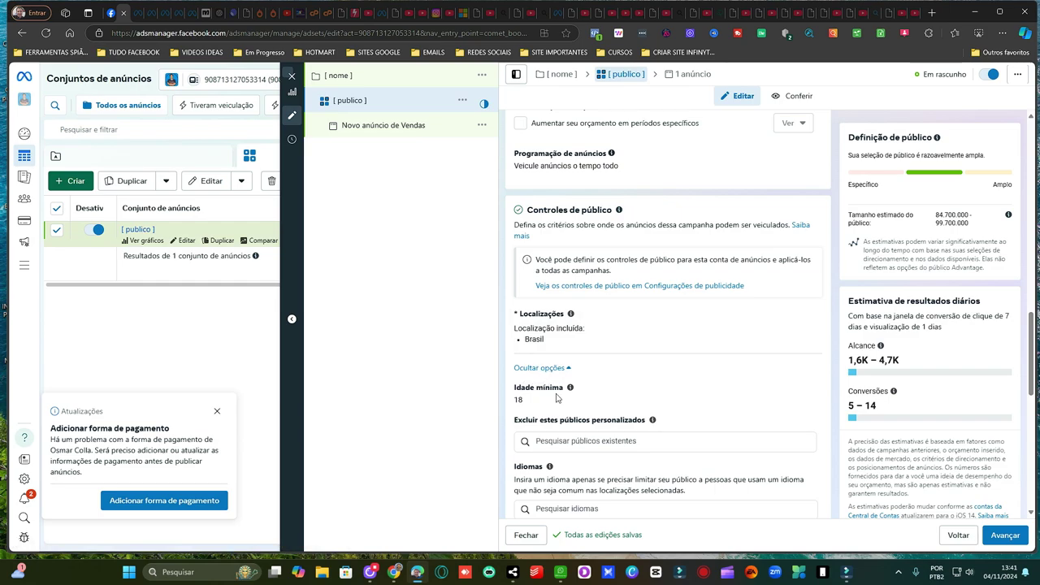
{"action": "scroll", "coordinate": [661, 334], "scroll_direction": "up", "scroll_amount": 1}
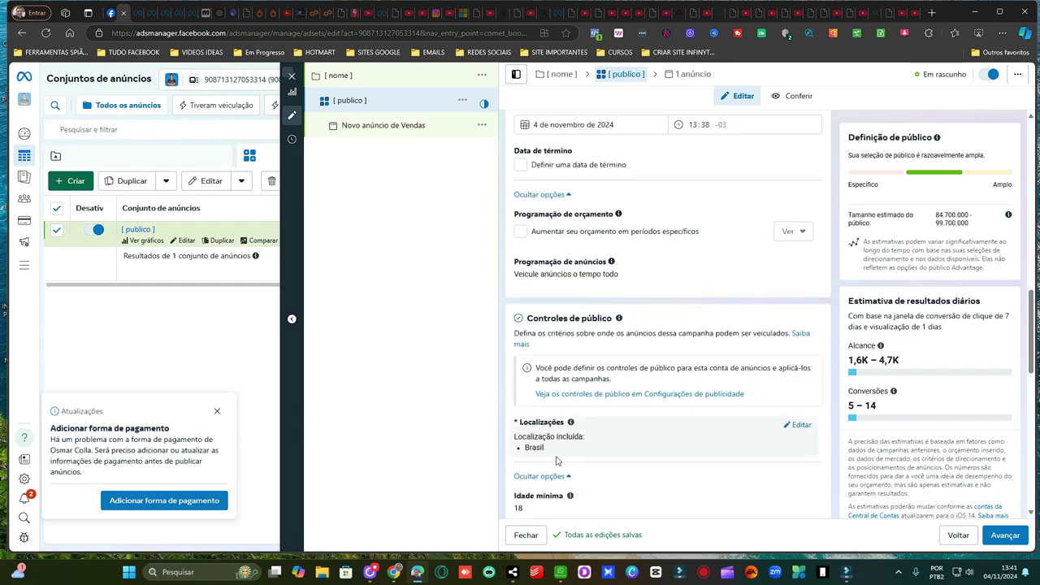
{"action": "scroll", "coordinate": [653, 336], "scroll_direction": "up", "scroll_amount": 2}
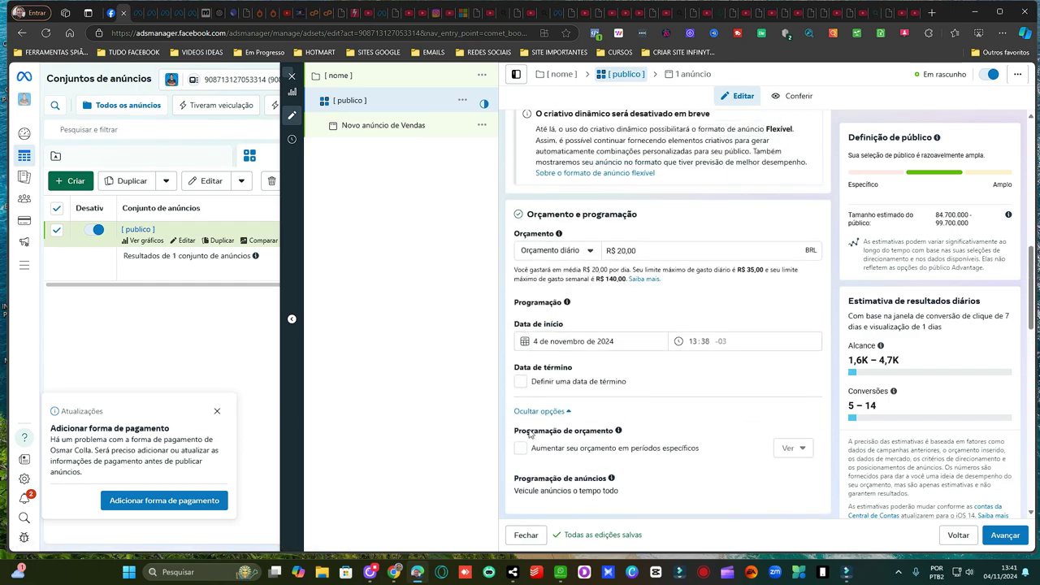
{"action": "scroll", "coordinate": [636, 375], "scroll_direction": "up", "scroll_amount": 1}
{"action": "scroll", "coordinate": [636, 375], "scroll_direction": "up", "scroll_amount": 2}
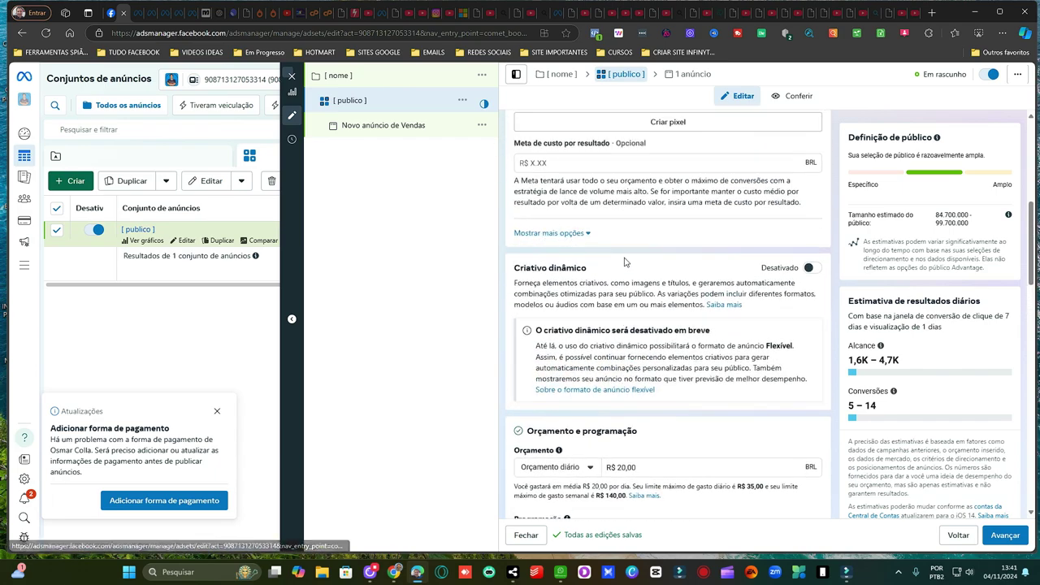
{"action": "scroll", "coordinate": [529, 252], "scroll_direction": "up", "scroll_amount": 2}
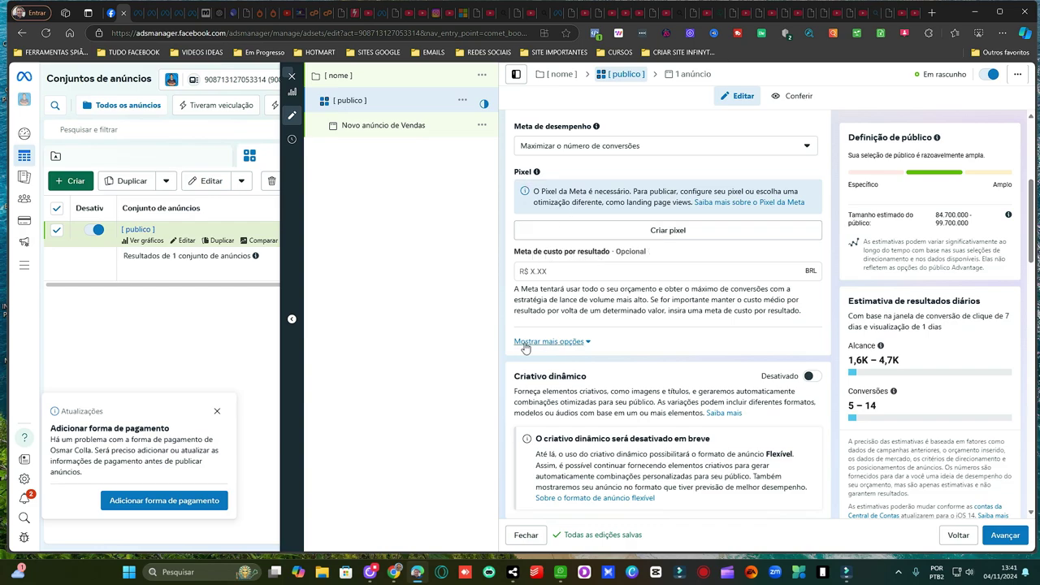
- Show the additional conversion options and set the click attribution window to 1 dia
{"action": "left_click", "coordinate": [584, 343]}
{"action": "scroll", "coordinate": [616, 297], "scroll_direction": "down", "scroll_amount": 2}
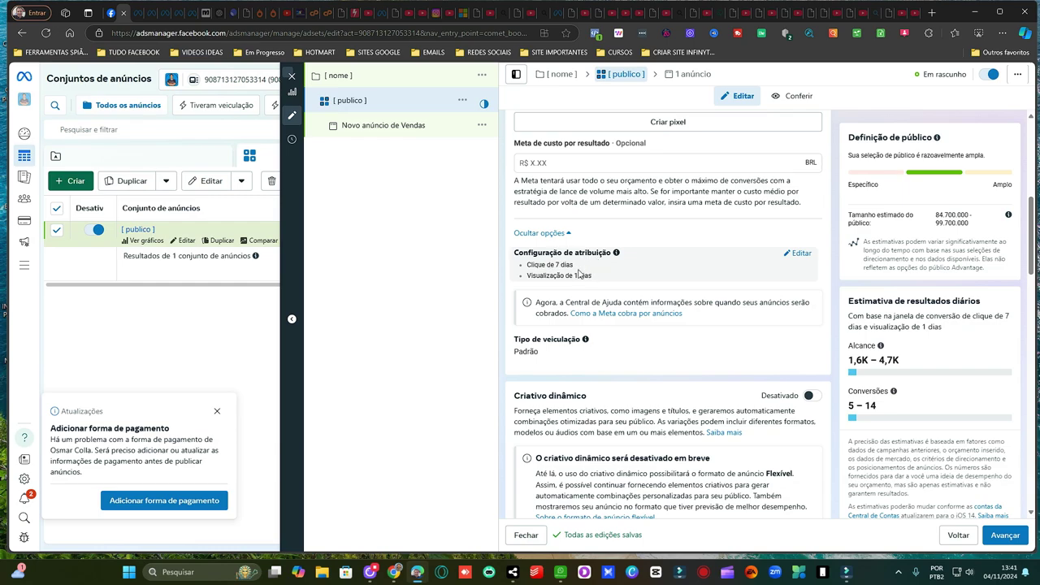
{"action": "left_click", "coordinate": [800, 253]}
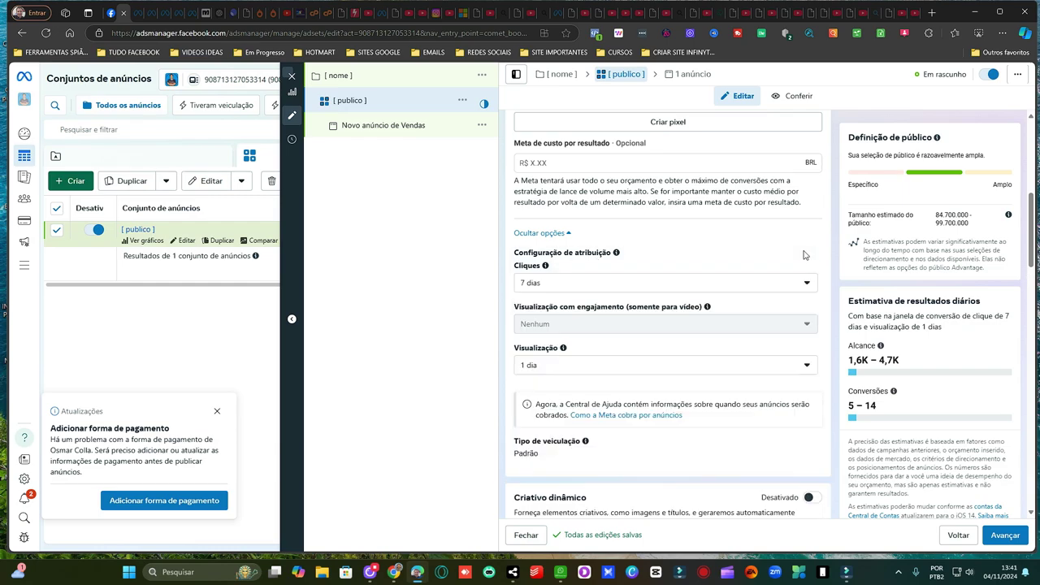
{"action": "left_click", "coordinate": [715, 286]}
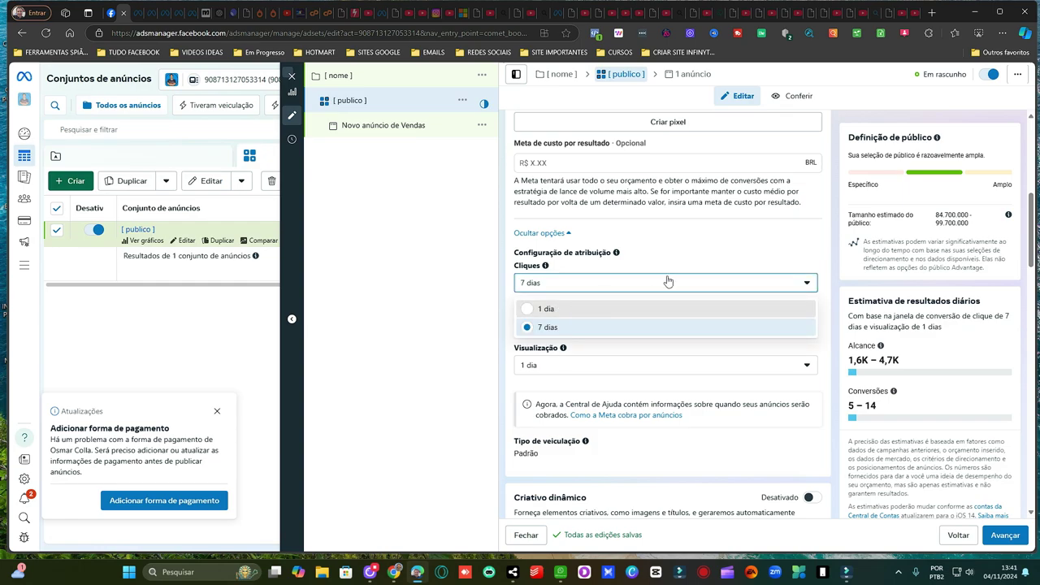
{"action": "left_click", "coordinate": [561, 307]}
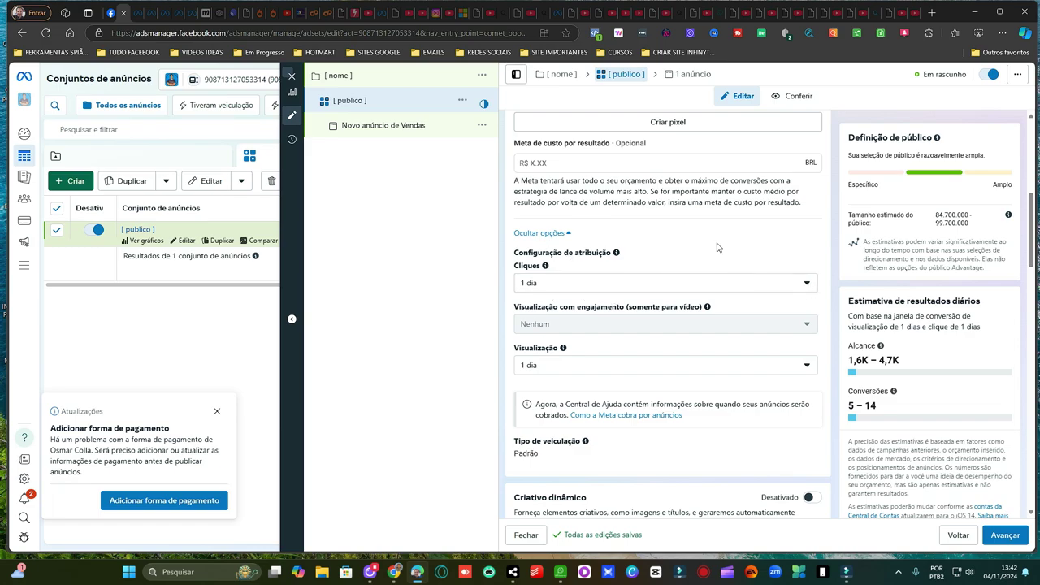
- Set the attribution window for clicks back to 7 dias
{"action": "left_click", "coordinate": [806, 285]}
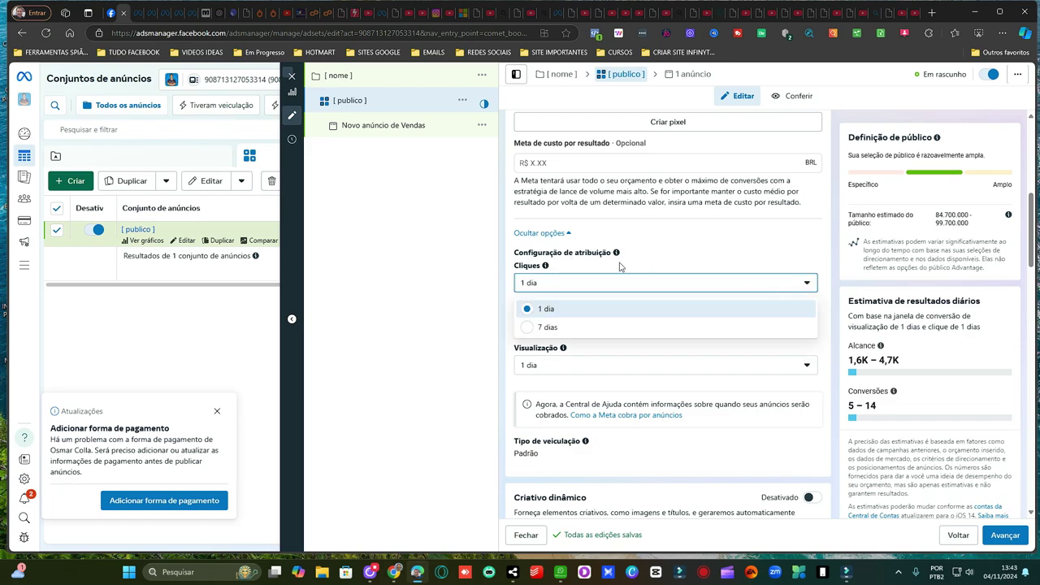
{"action": "left_click", "coordinate": [550, 328]}
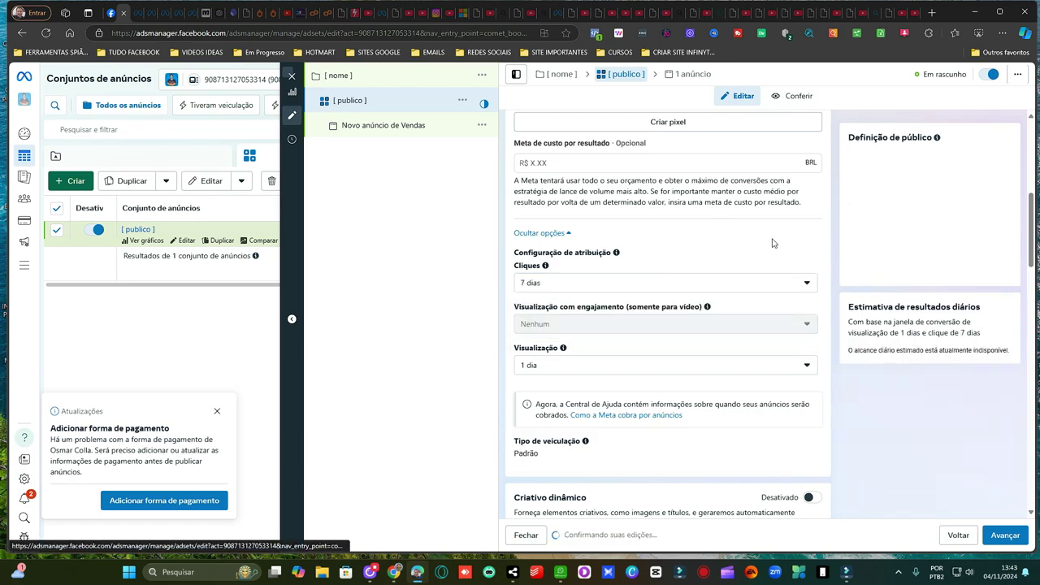